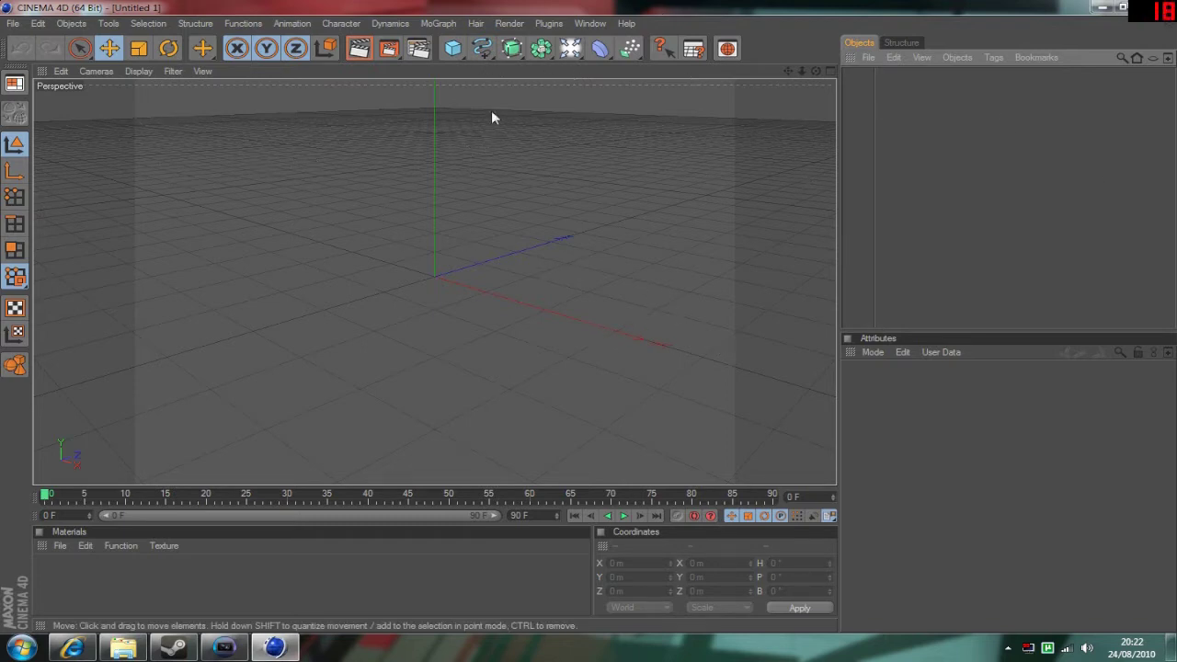
Add a MoGraph Text Object and shift it along X to -36.236 m.
left_click(439, 24)
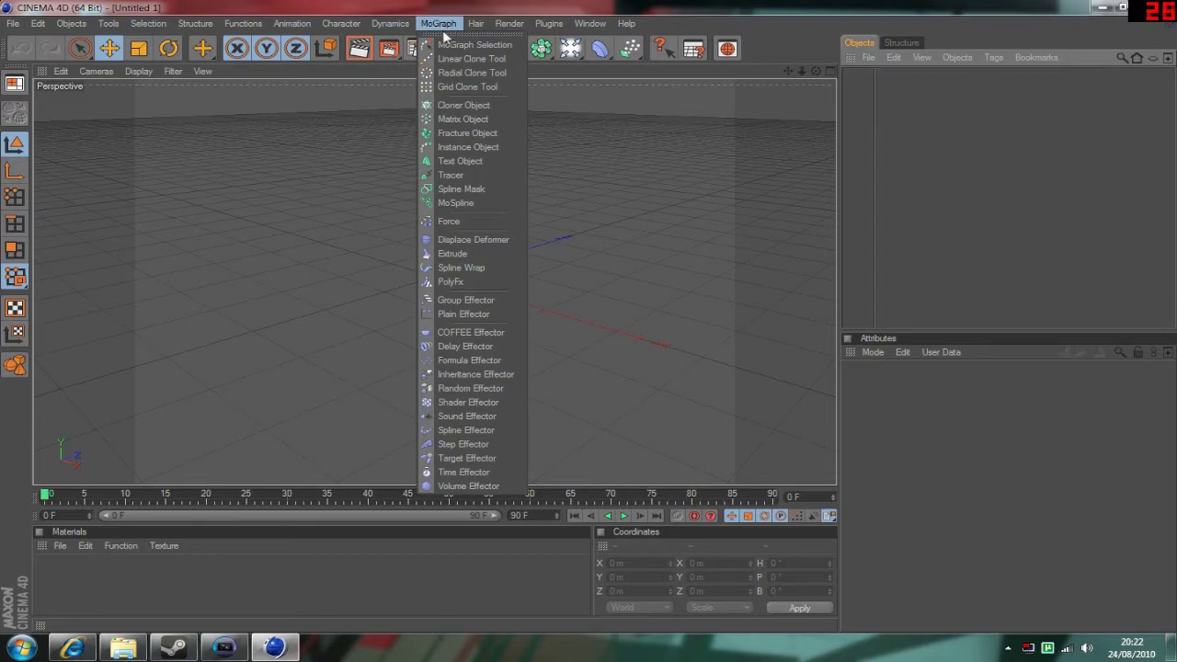
left_click(453, 161)
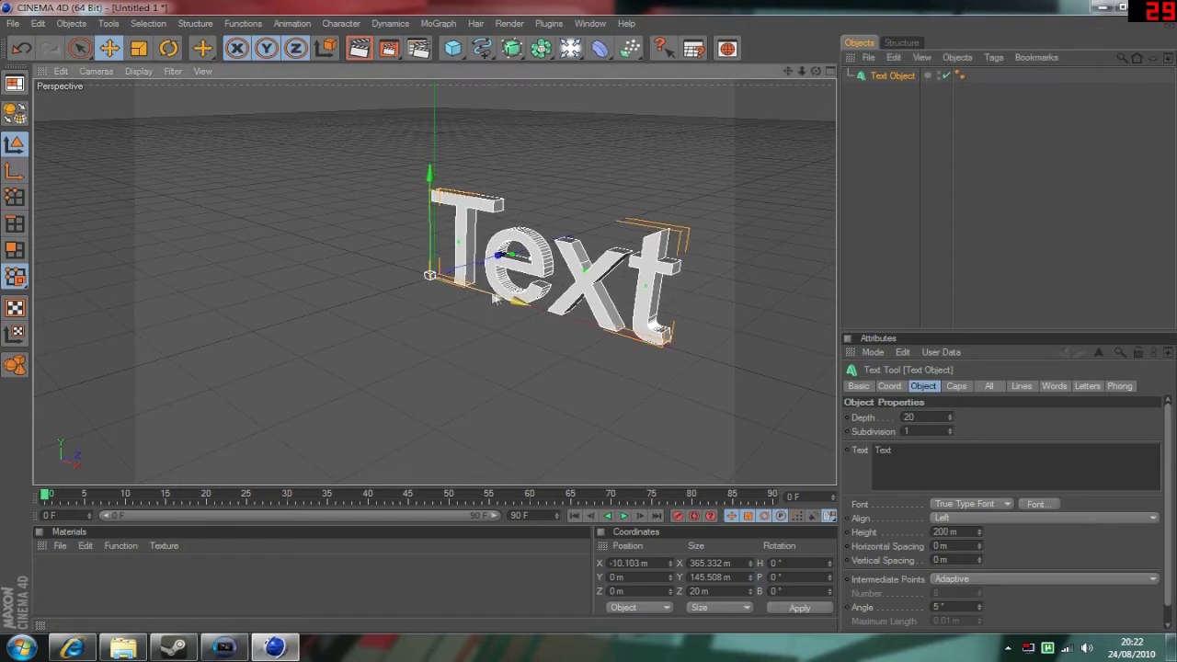
mouse_move(532, 265)
left_mouse_down()
mouse_move(559, 267)
mouse_move(532, 266)
left_mouse_up()
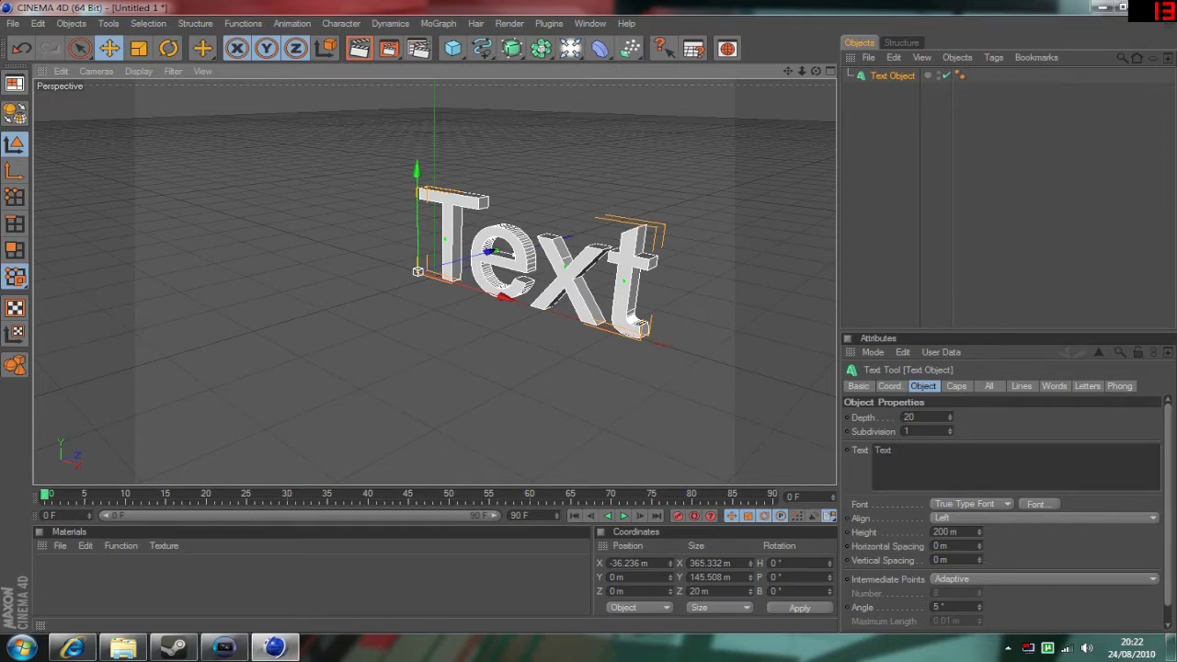
Set the text object's depth to 50 and replace its text with 'idLE'.
double_click(883, 450)
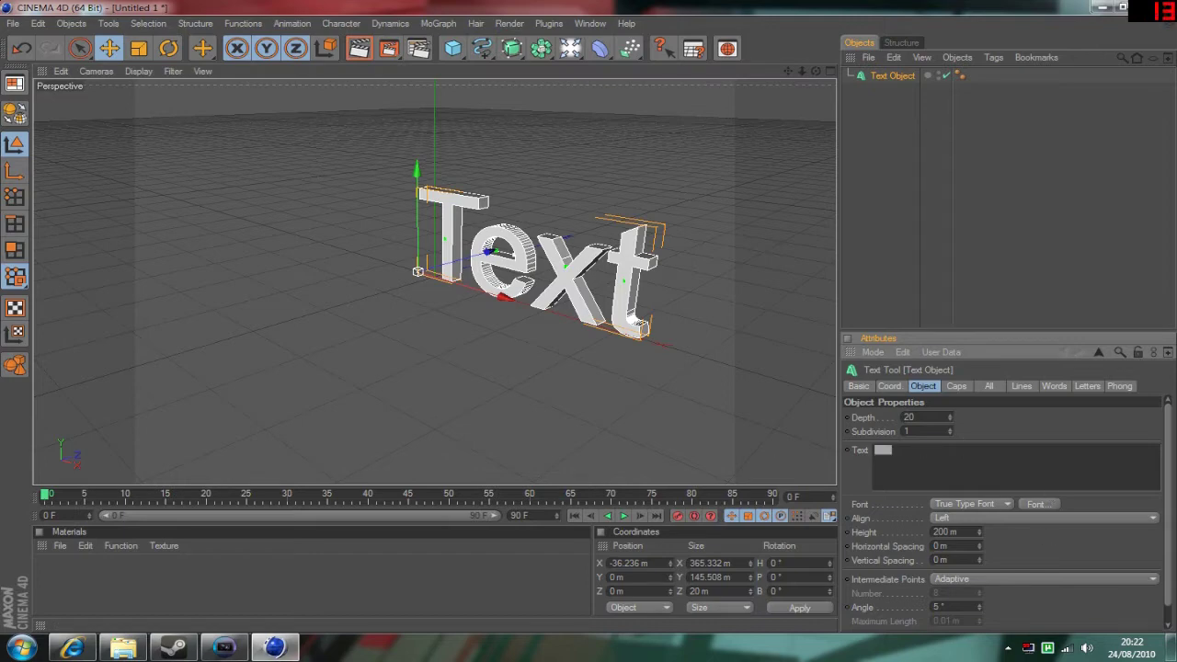
key("Return")
key("Return")
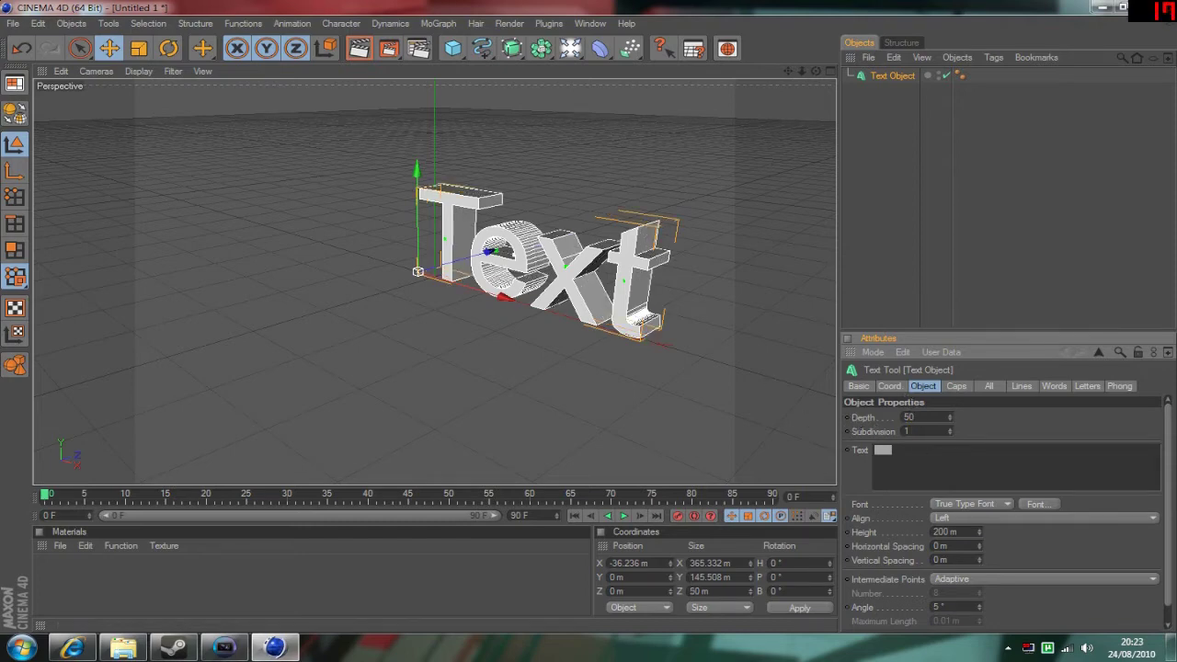
left_click(875, 460)
key("ctrl+a")
key("BackSpace")
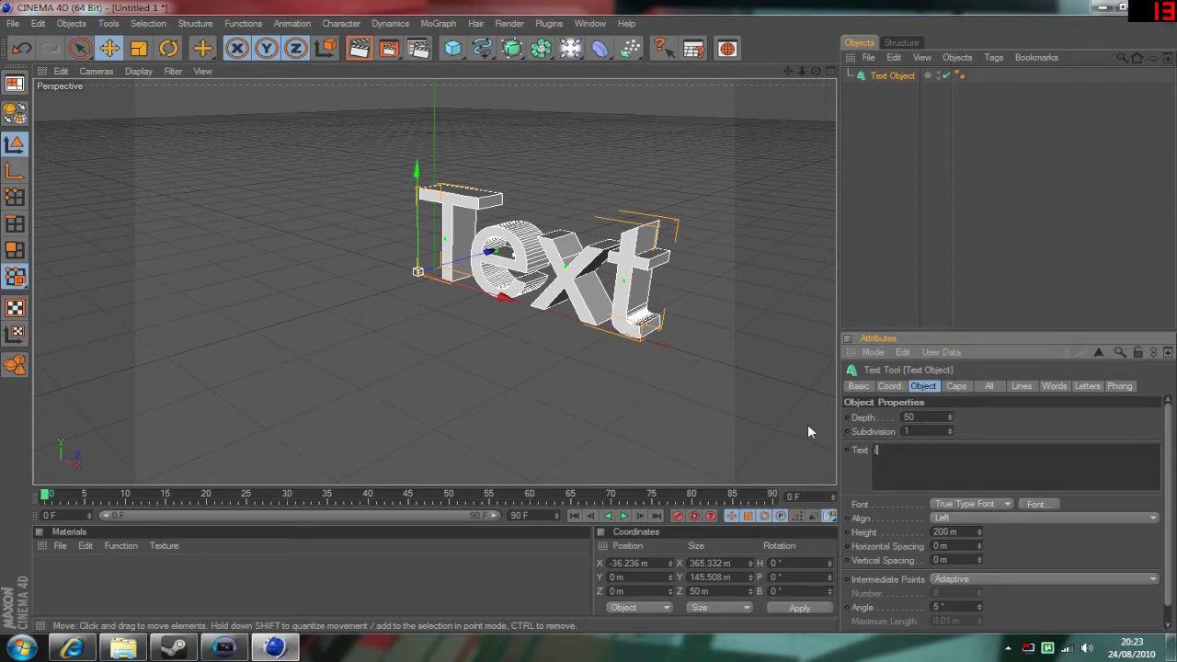
type("idLE")
left_click(961, 253)
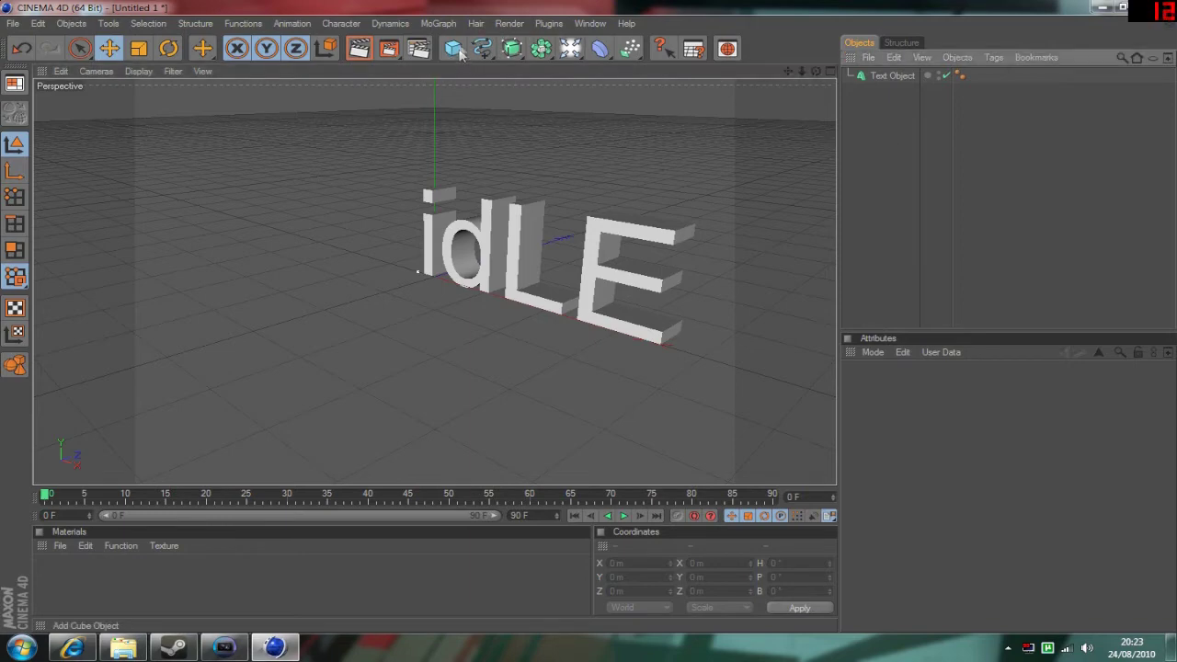
Add a PolyFX object and nest it under the idLE text object.
left_click(894, 78)
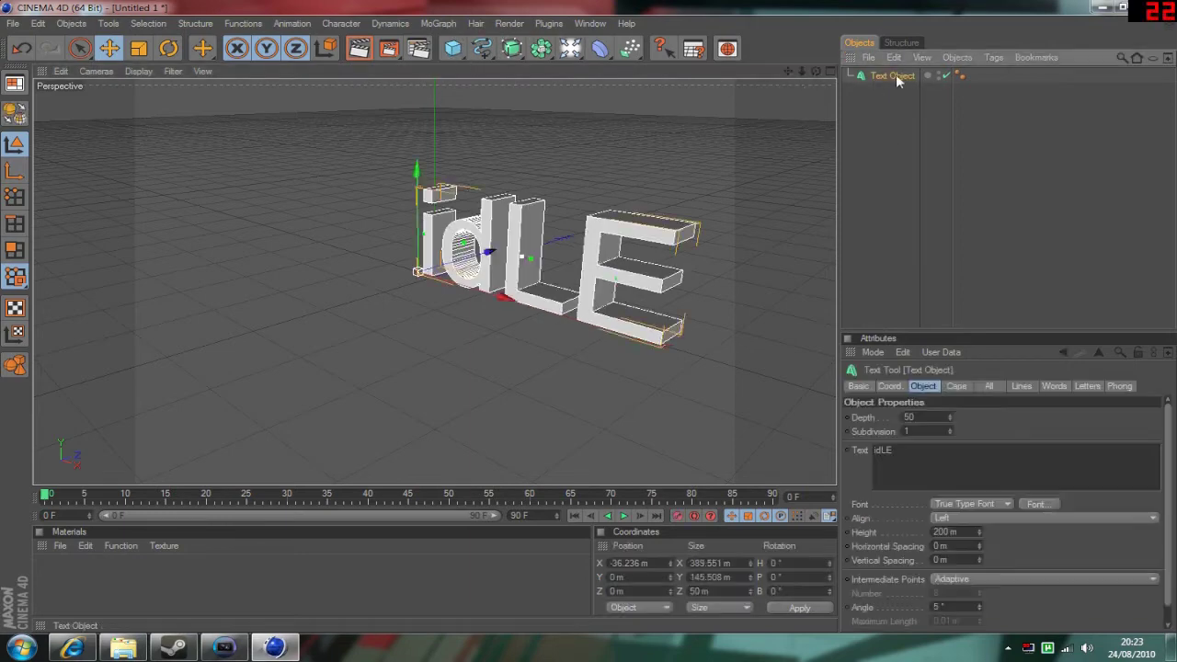
left_click(442, 24)
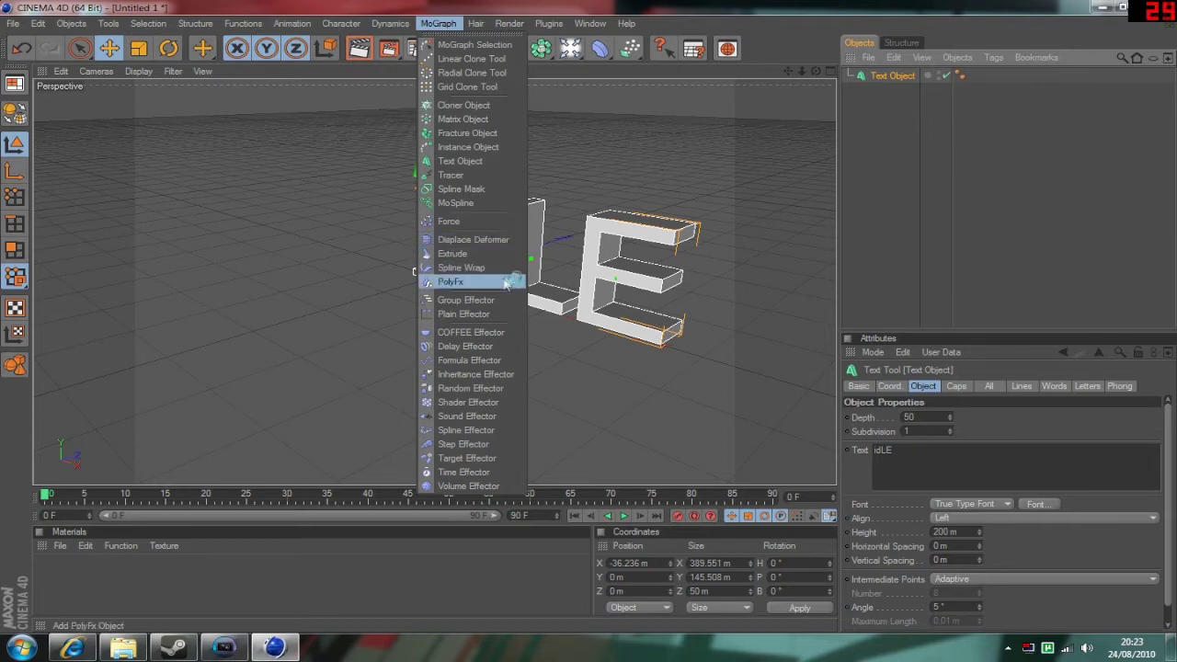
left_click(451, 282)
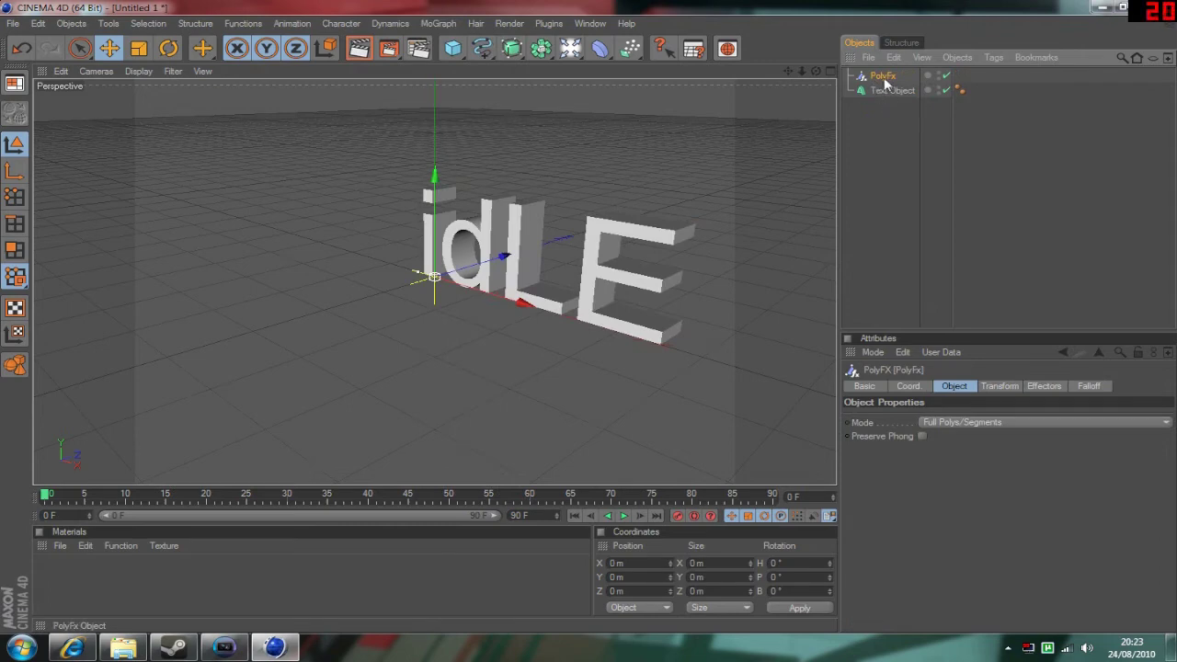
mouse_move(880, 77)
left_mouse_down()
mouse_move(886, 118)
mouse_move(889, 91)
left_mouse_up()
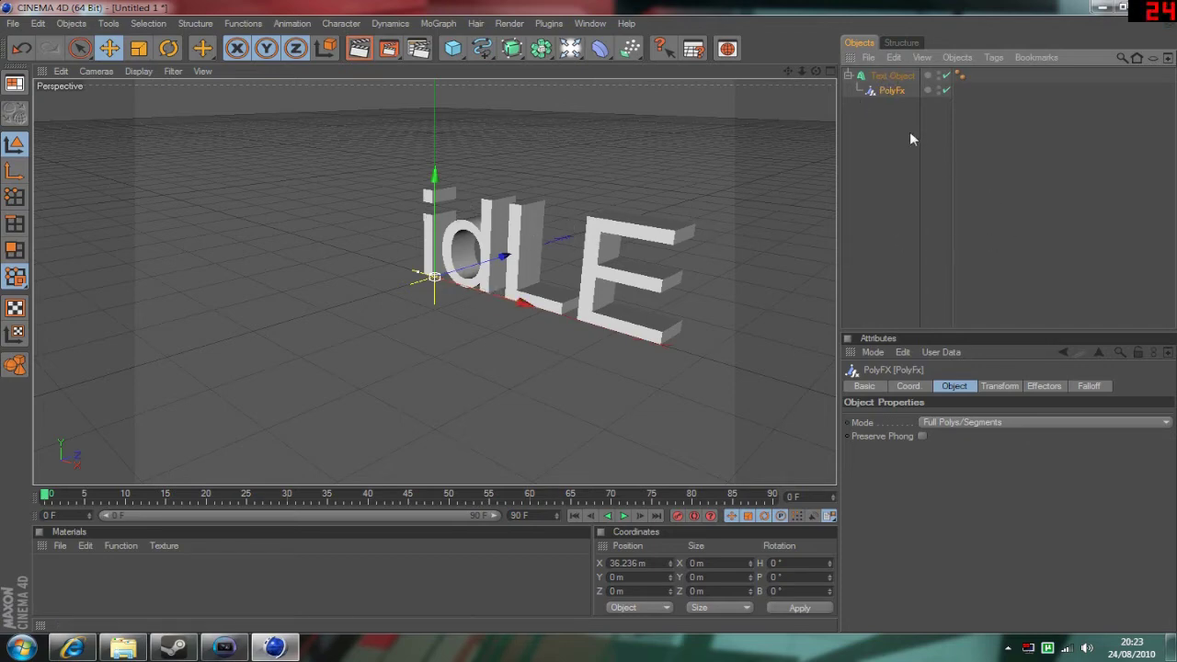
left_click(438, 23)
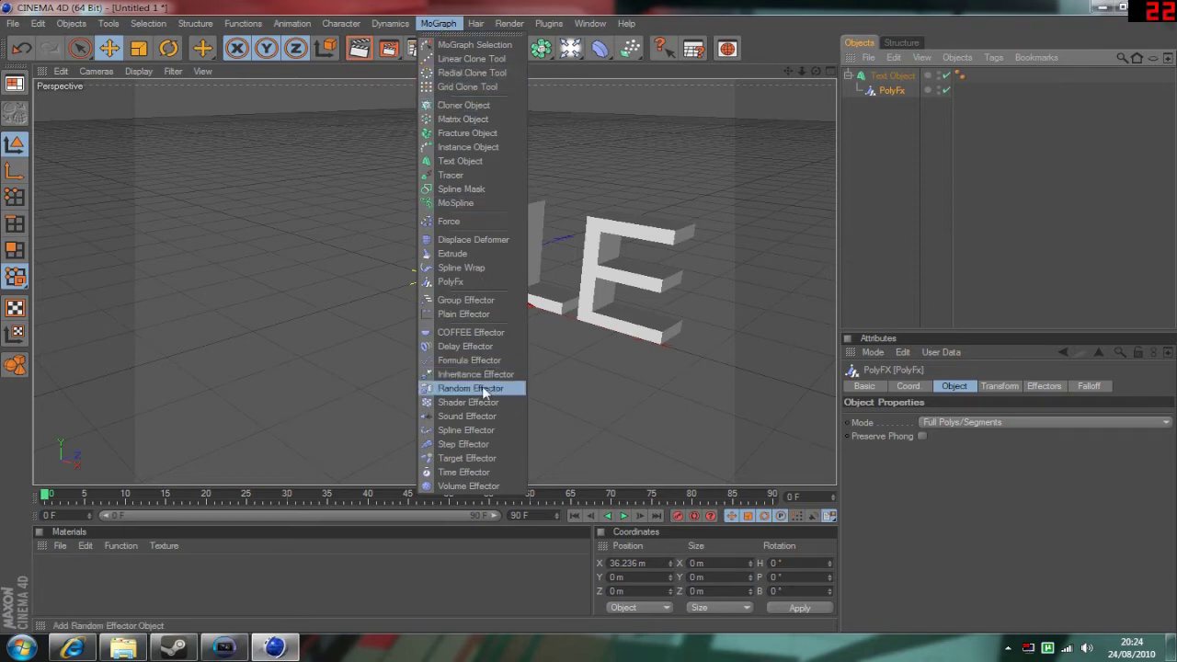
Add a Random Effector at X 8.233 m and render a preview of the shattered text.
left_click(487, 388)
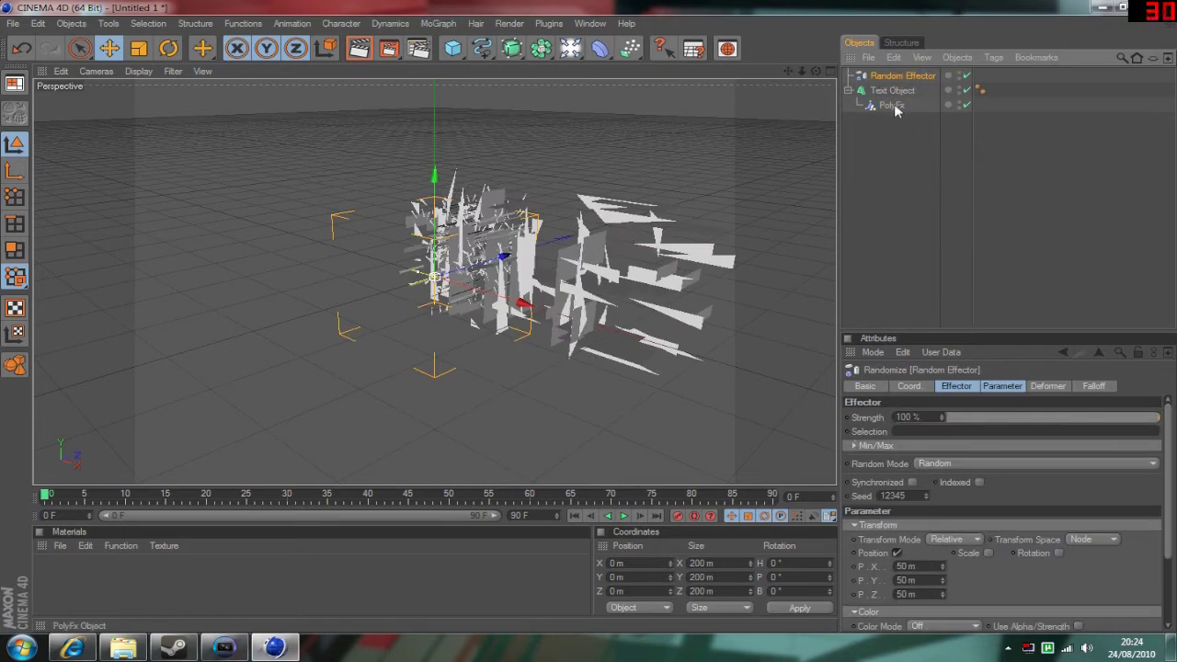
mouse_move(522, 303)
left_mouse_down()
mouse_move(478, 296)
mouse_move(552, 311)
mouse_move(527, 306)
left_mouse_up()
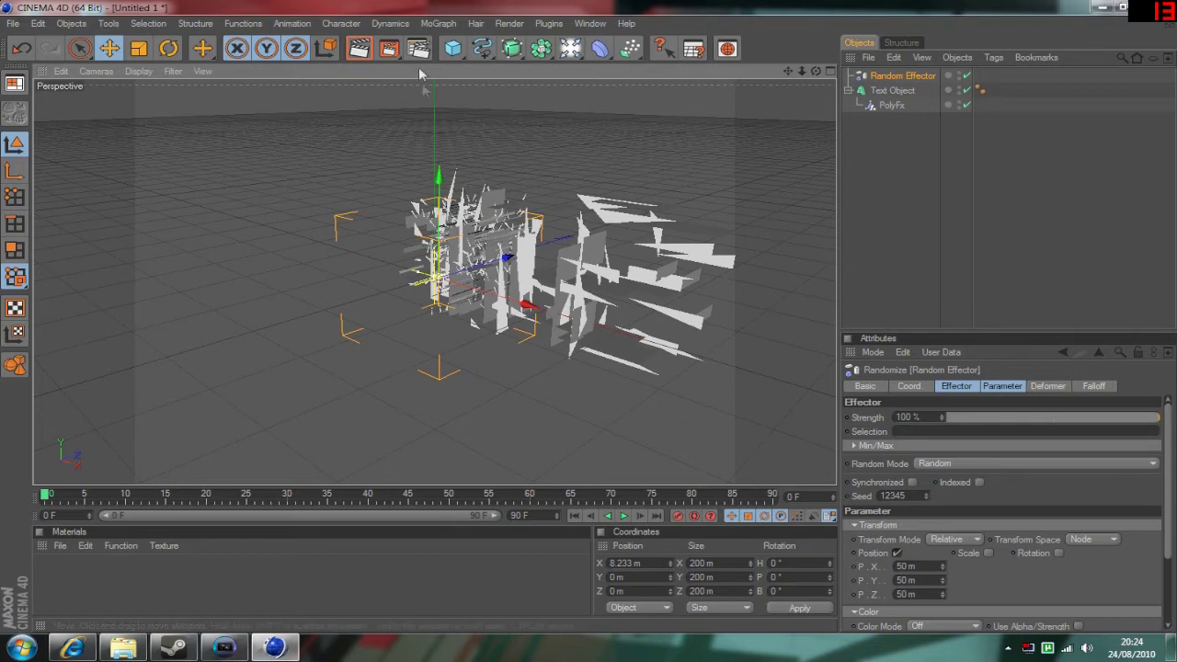
left_click(358, 48)
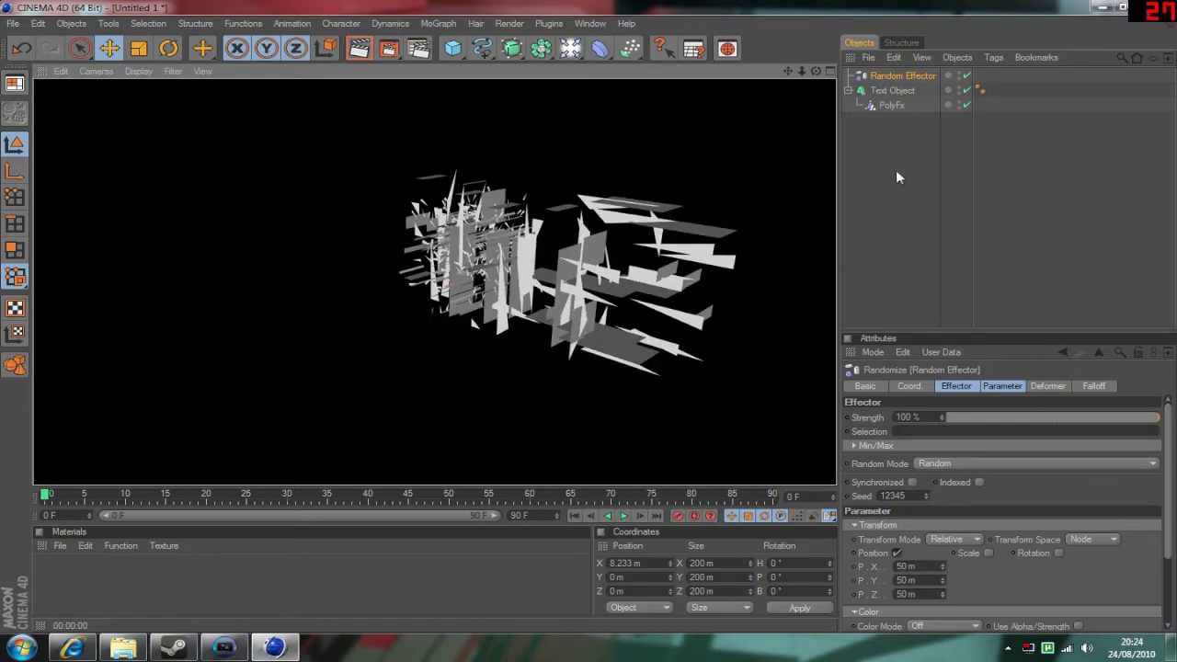
left_click(891, 179)
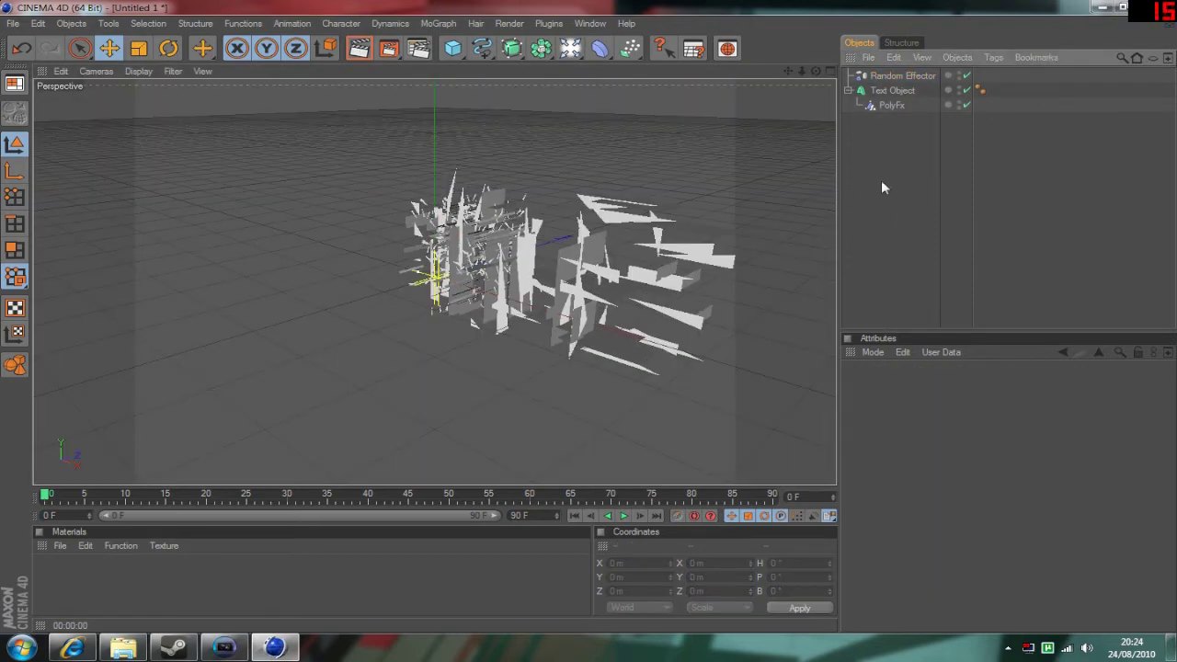
left_click(896, 76)
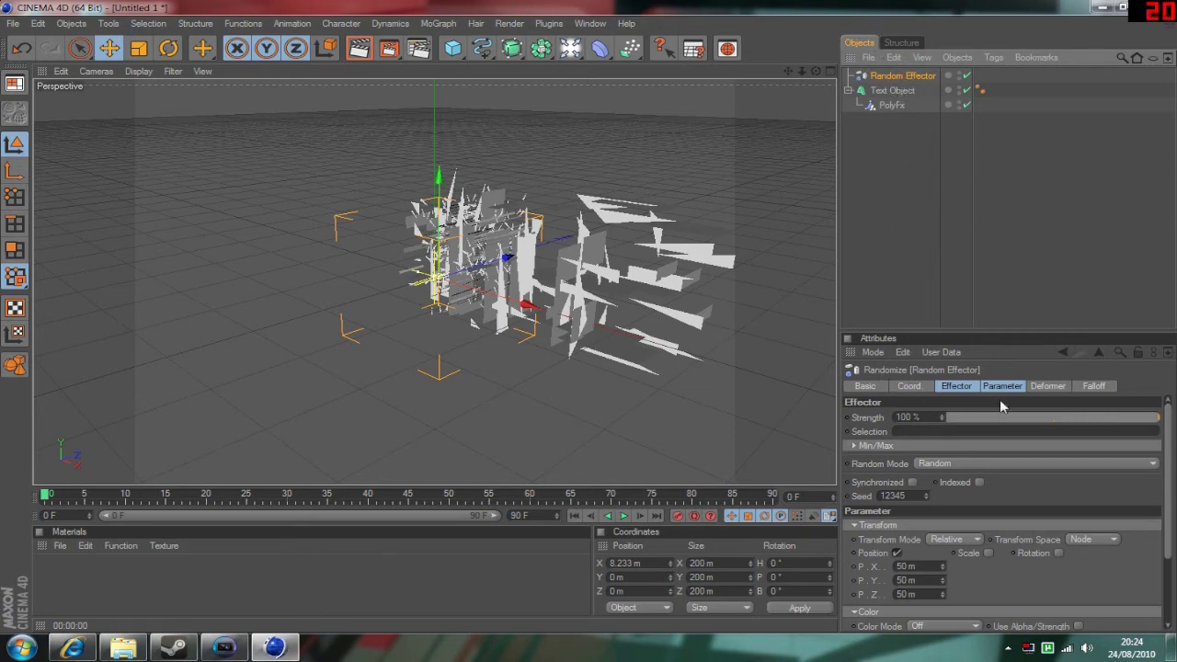
Set the Random Effector's falloff shape to Sphere.
left_click(972, 391)
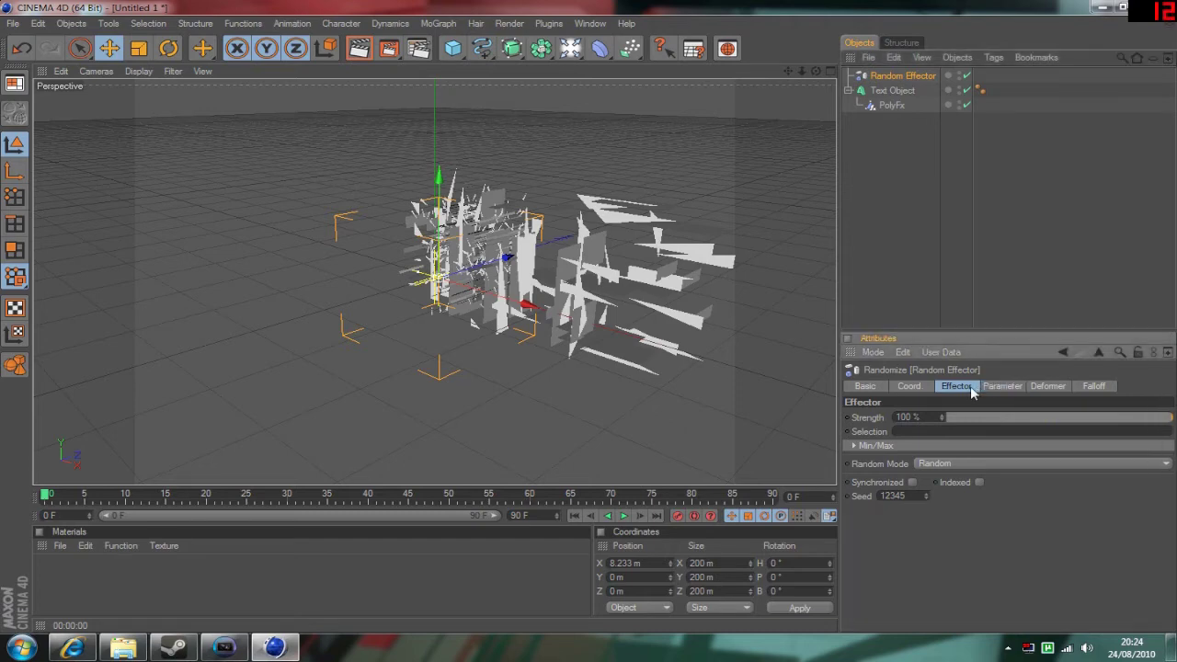
left_click(1004, 387)
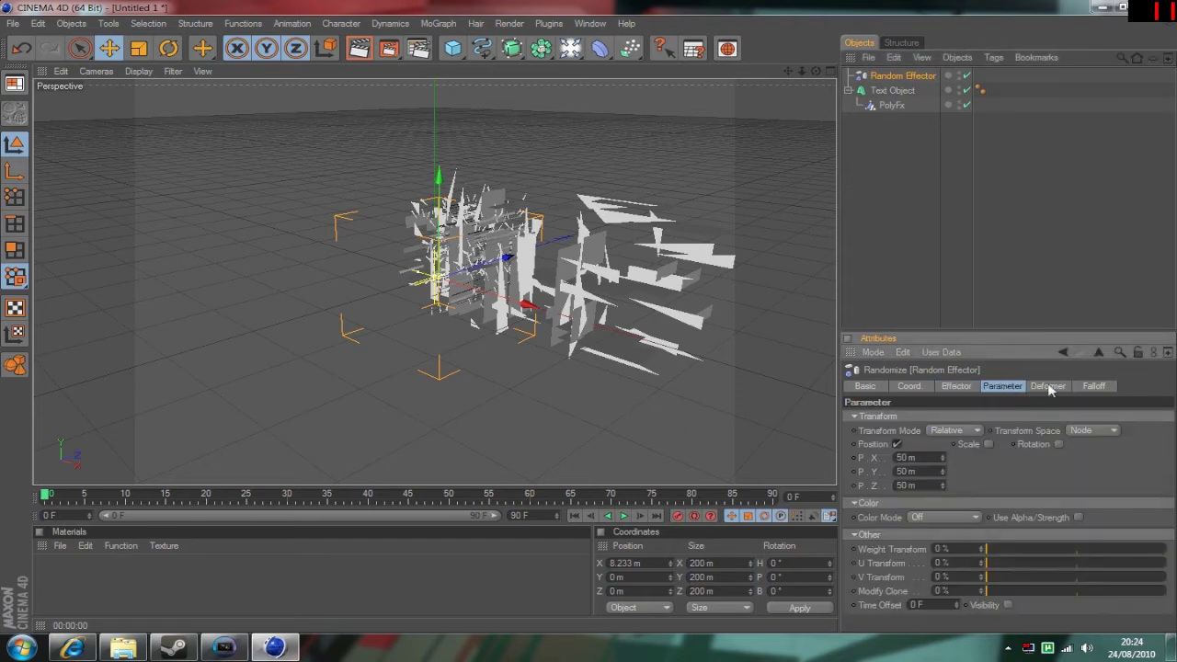
left_click(1048, 387)
left_click(1099, 387)
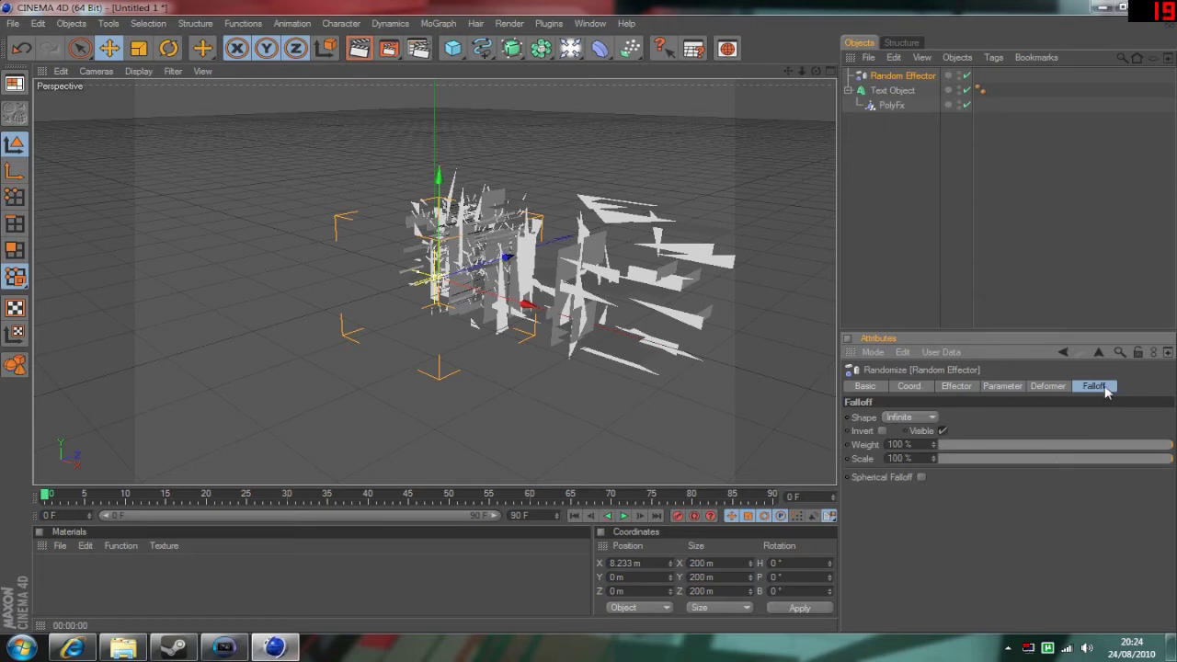
left_click(907, 418)
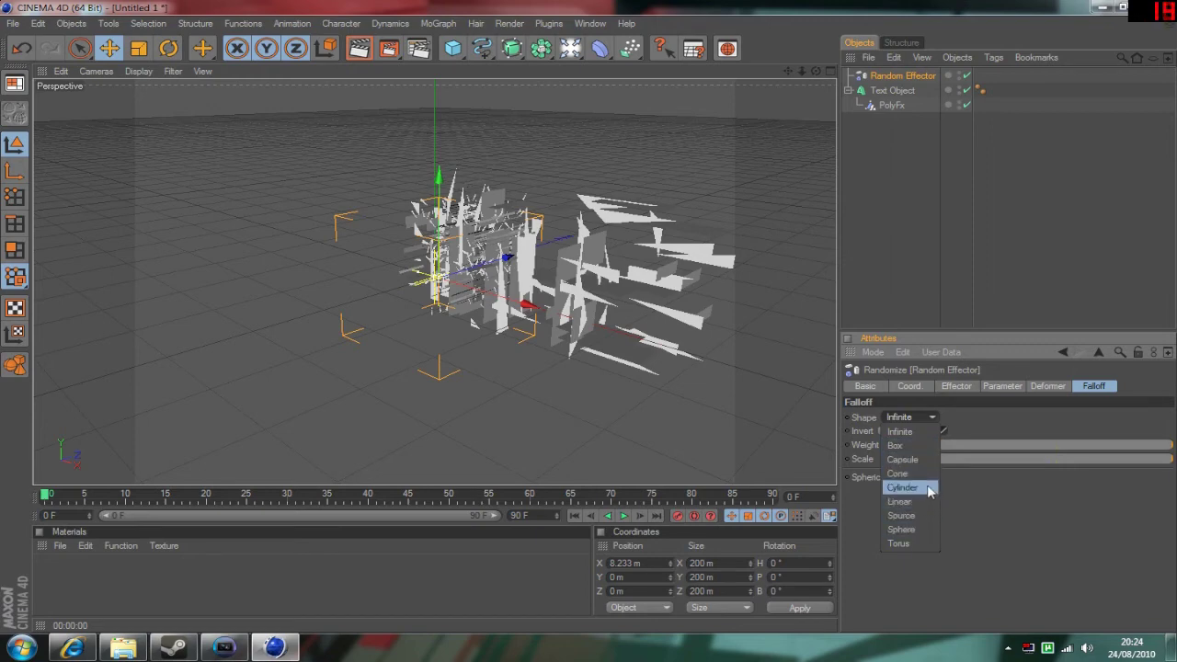
left_click(903, 528)
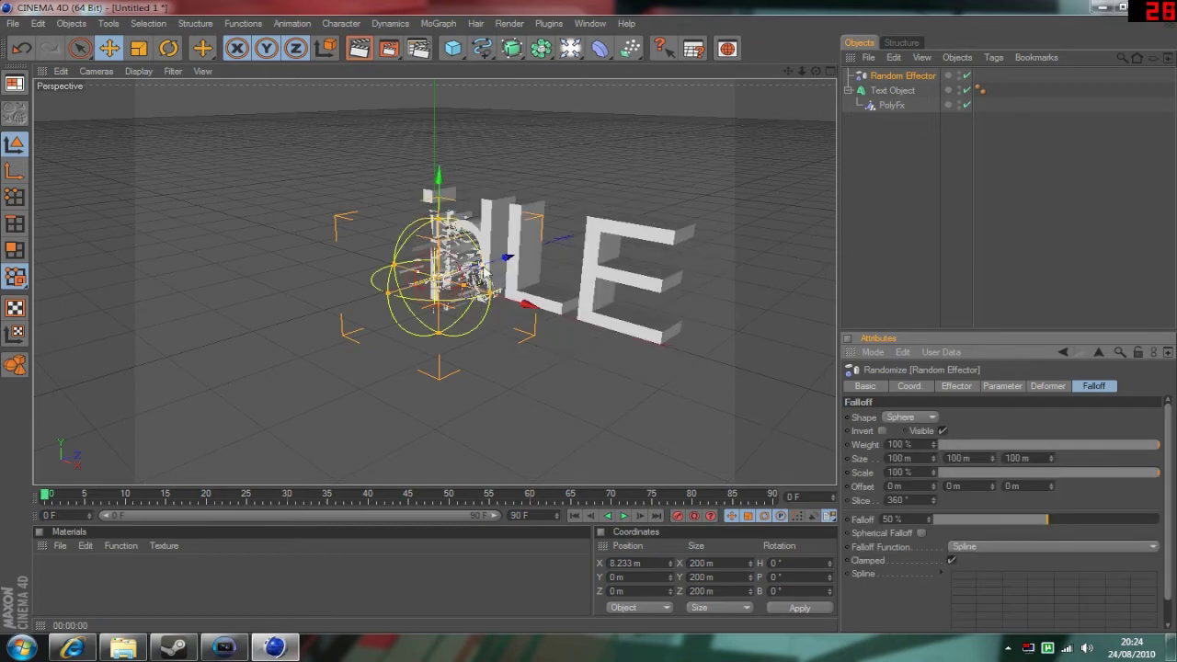
Stretch the falloff sphere to 100 × 320.614 × 436.325 m and slide the effector so only 'id' shatters.
left_click_drag(476, 287, 471, 302)
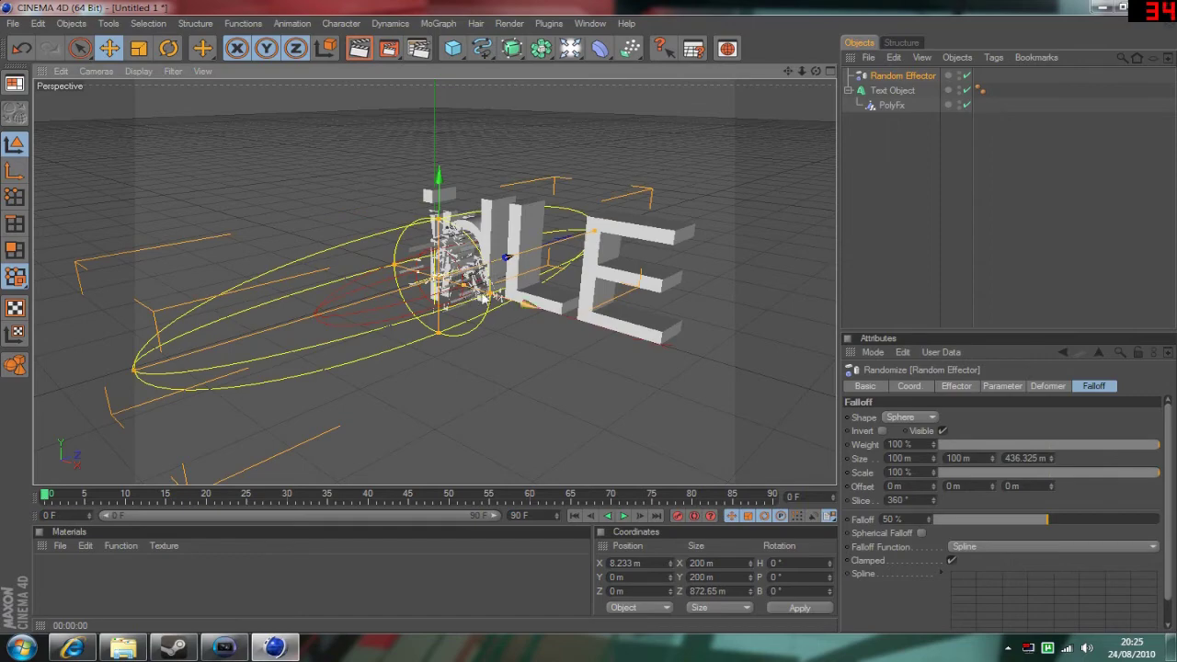
left_click_drag(438, 219, 439, 79)
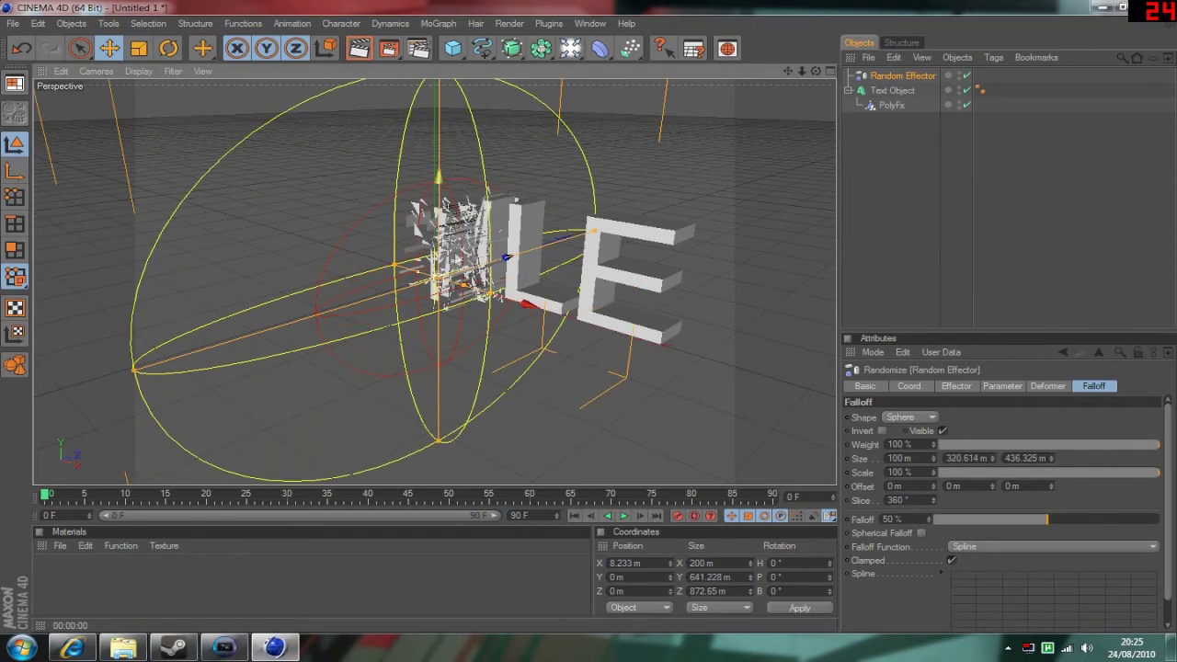
mouse_move(538, 313)
left_mouse_down()
mouse_move(442, 312)
mouse_move(524, 311)
left_mouse_up()
mouse_move(433, 276)
left_mouse_down()
mouse_move(415, 275)
mouse_move(427, 276)
left_mouse_up()
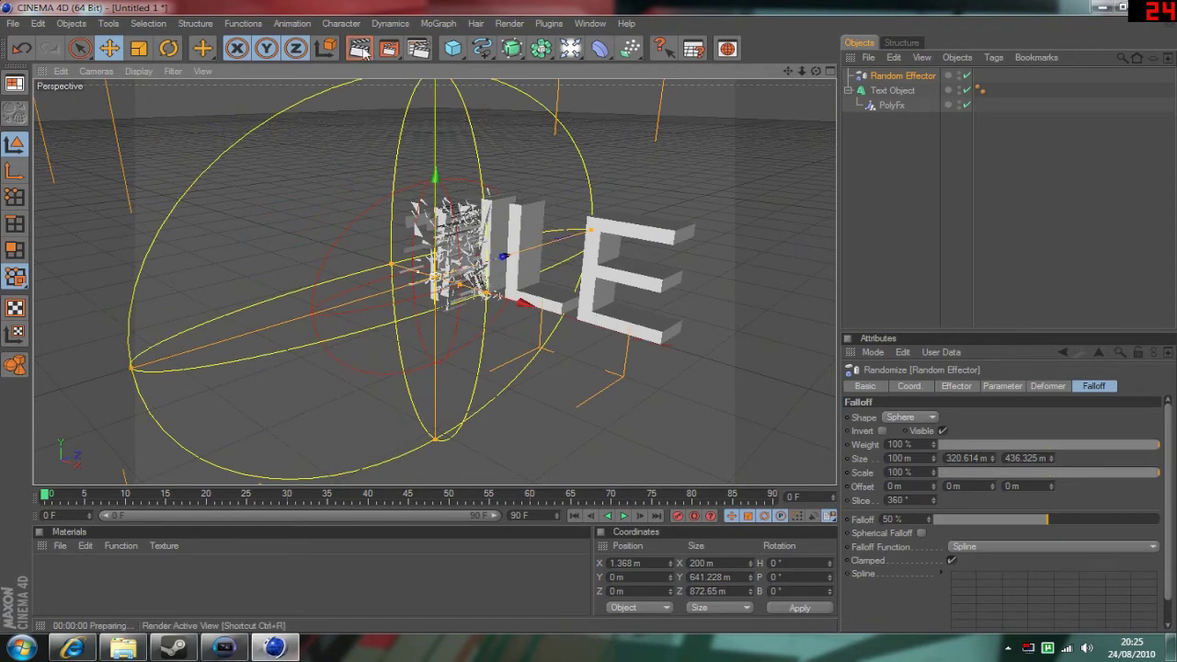
Render a preview, then move the Random Effector left to X -173.726 m so idLE stays intact.
key("ctrl+r")
left_click(886, 231)
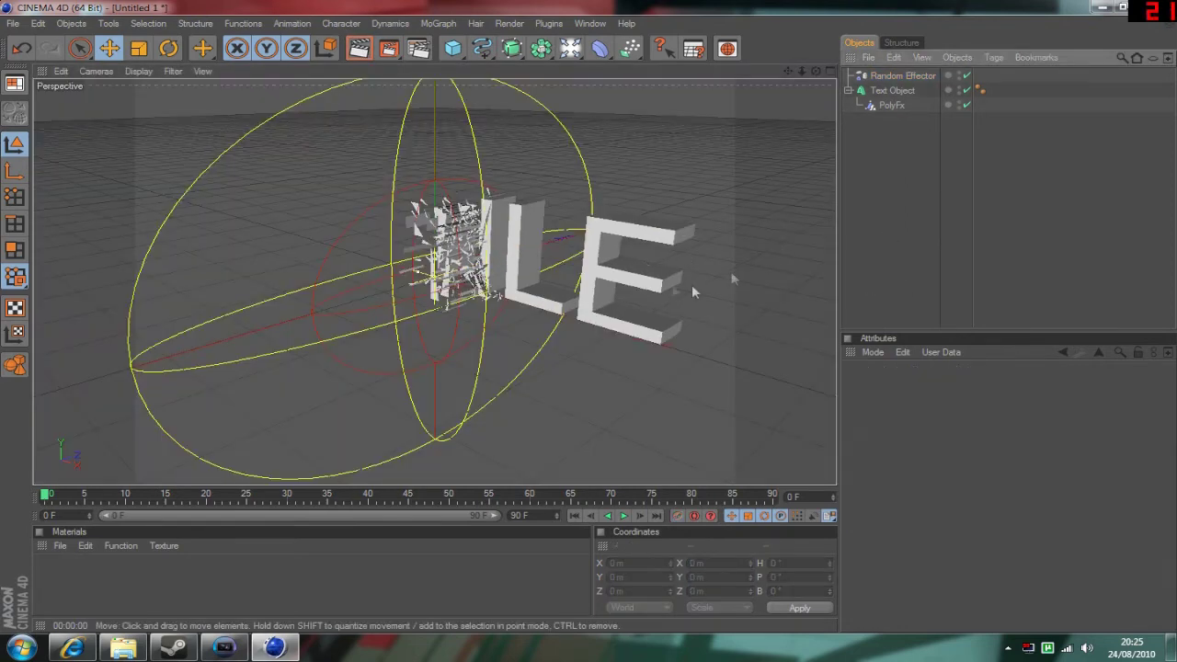
left_click_drag(814, 72, 689, 235)
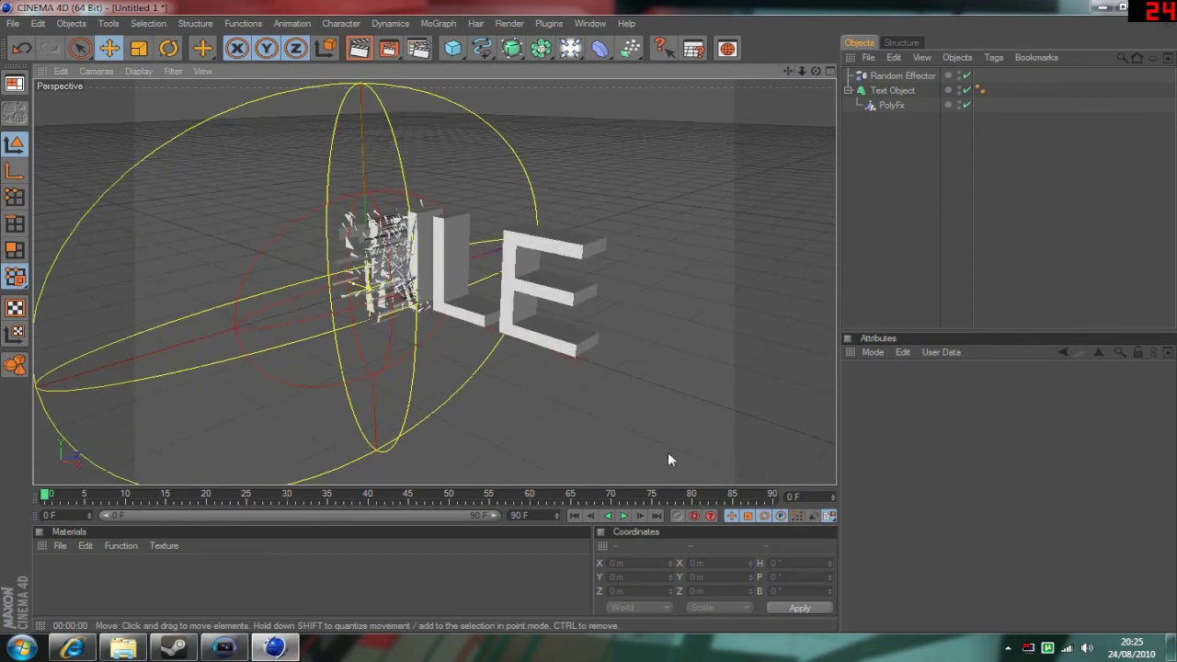
left_click(59, 546)
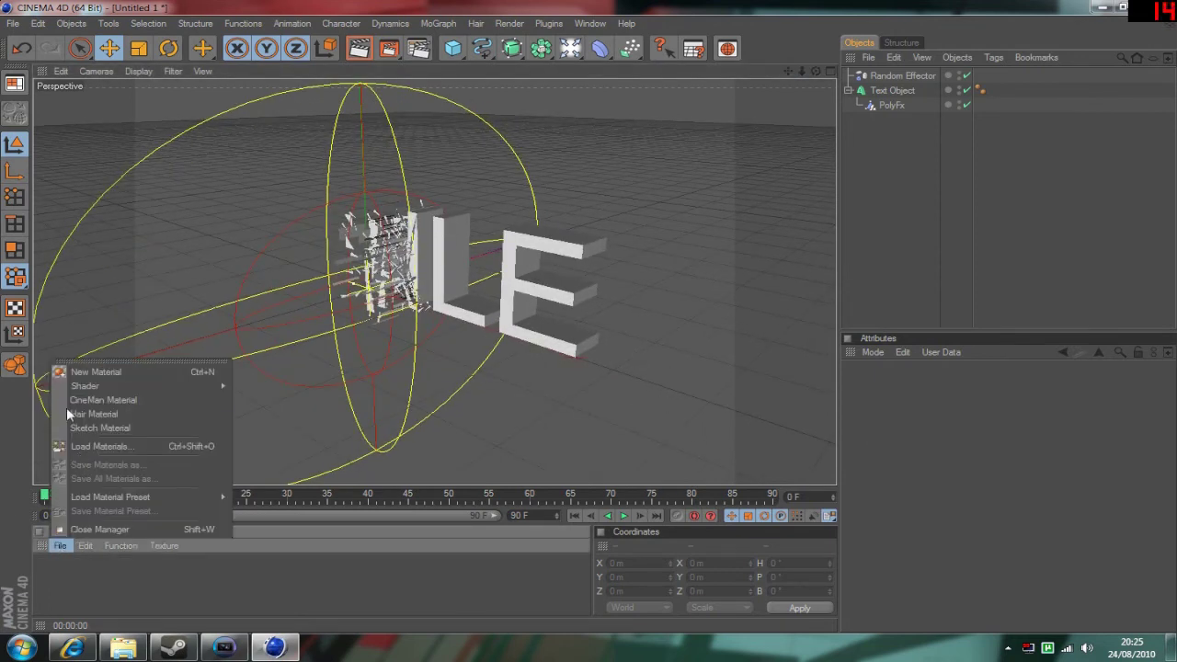
left_click(784, 395)
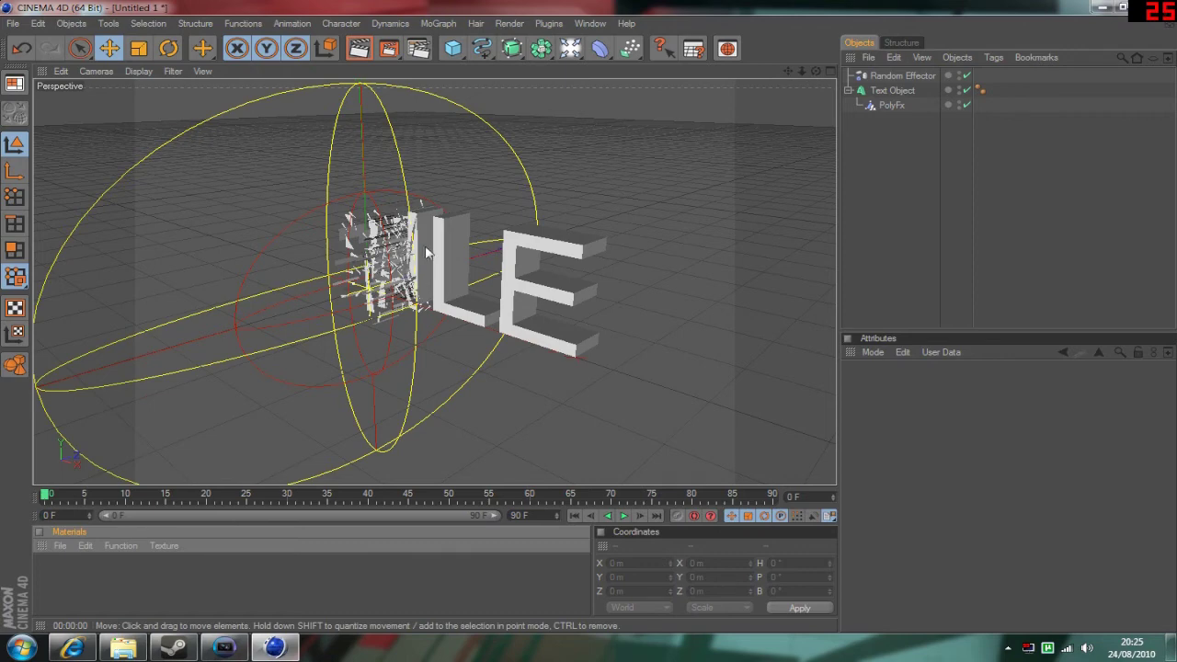
left_click(899, 76)
left_click_drag(503, 315, 452, 327)
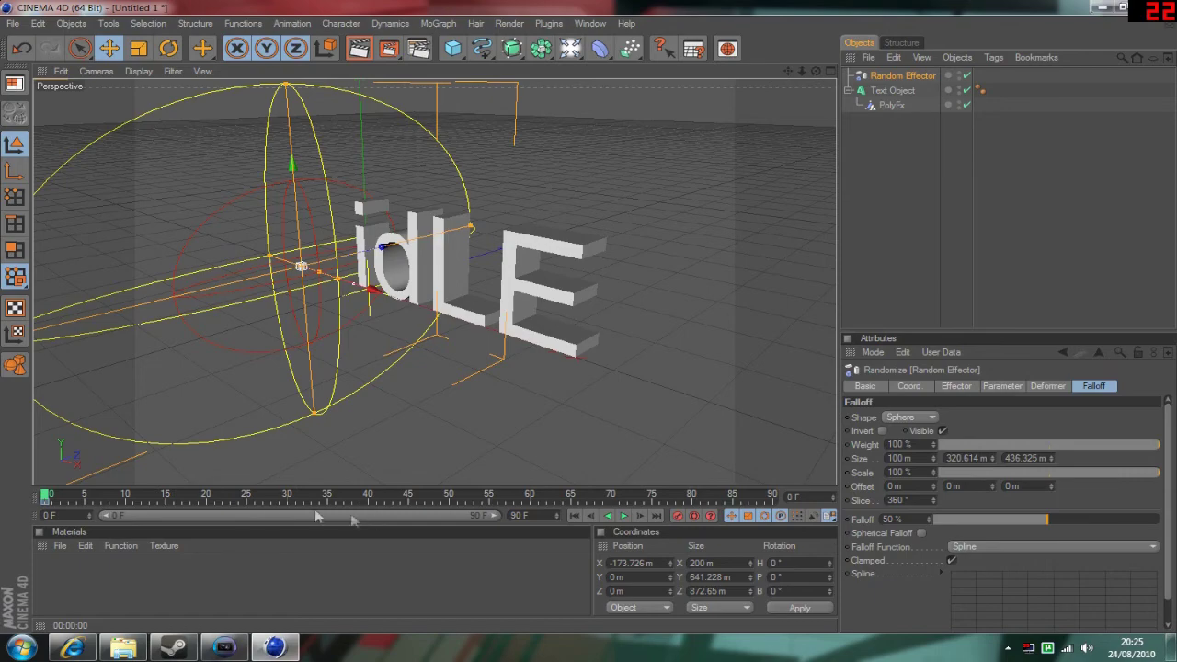
At frame 90, move the Random Effector right to X 471.271 m and play the sweep.
left_click_drag(51, 495, 812, 502)
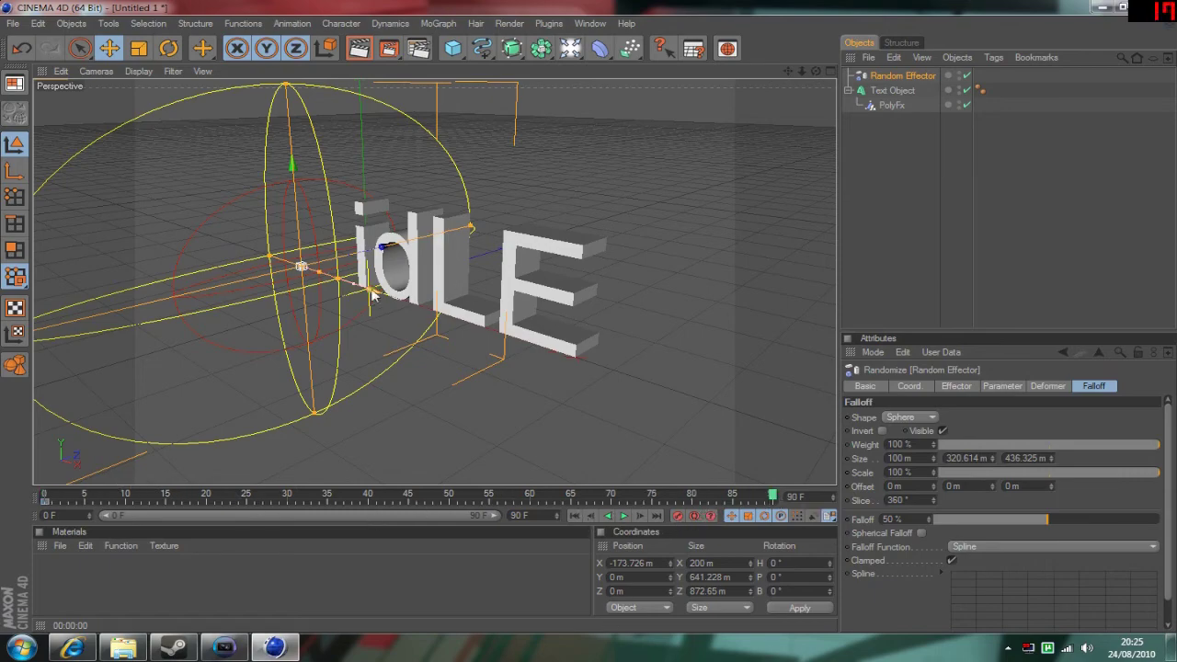
left_click_drag(373, 292, 789, 303)
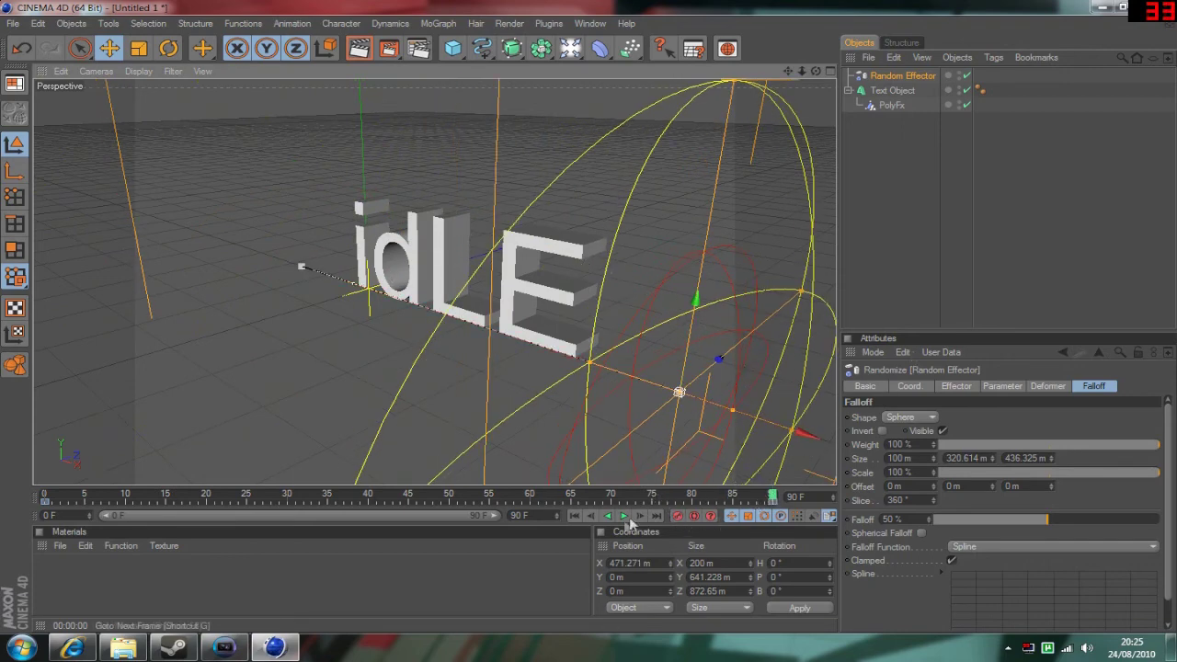
left_click(624, 516)
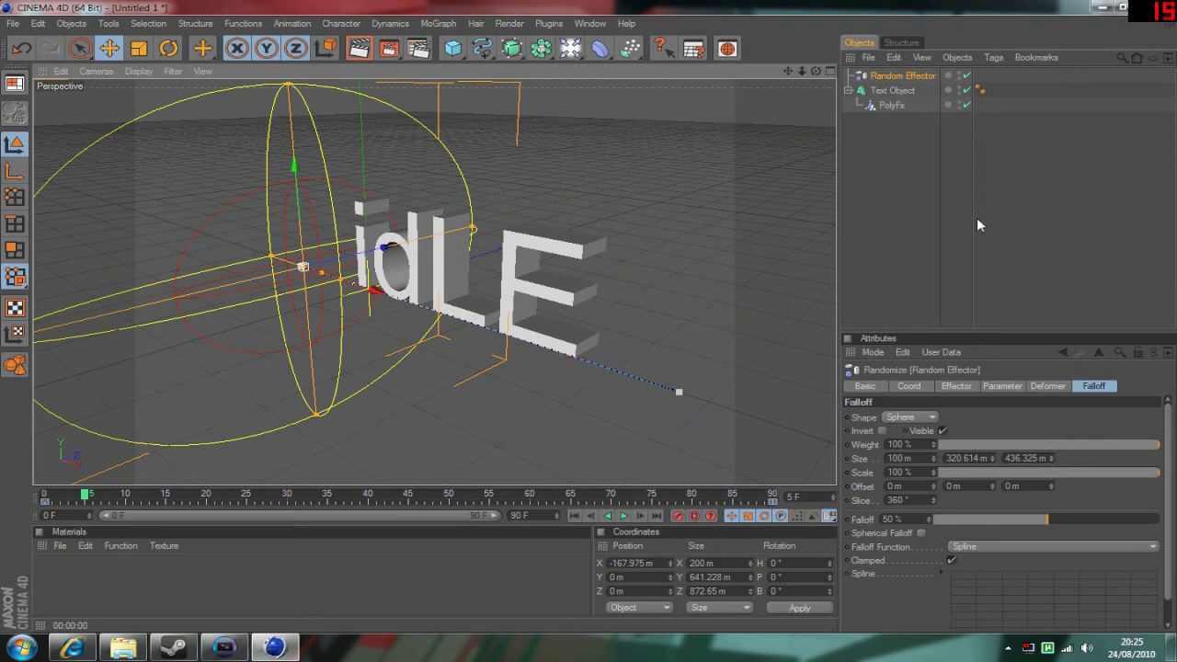
Reselect the Random Effector and show its Parameter, then Basic properties.
left_click(885, 125)
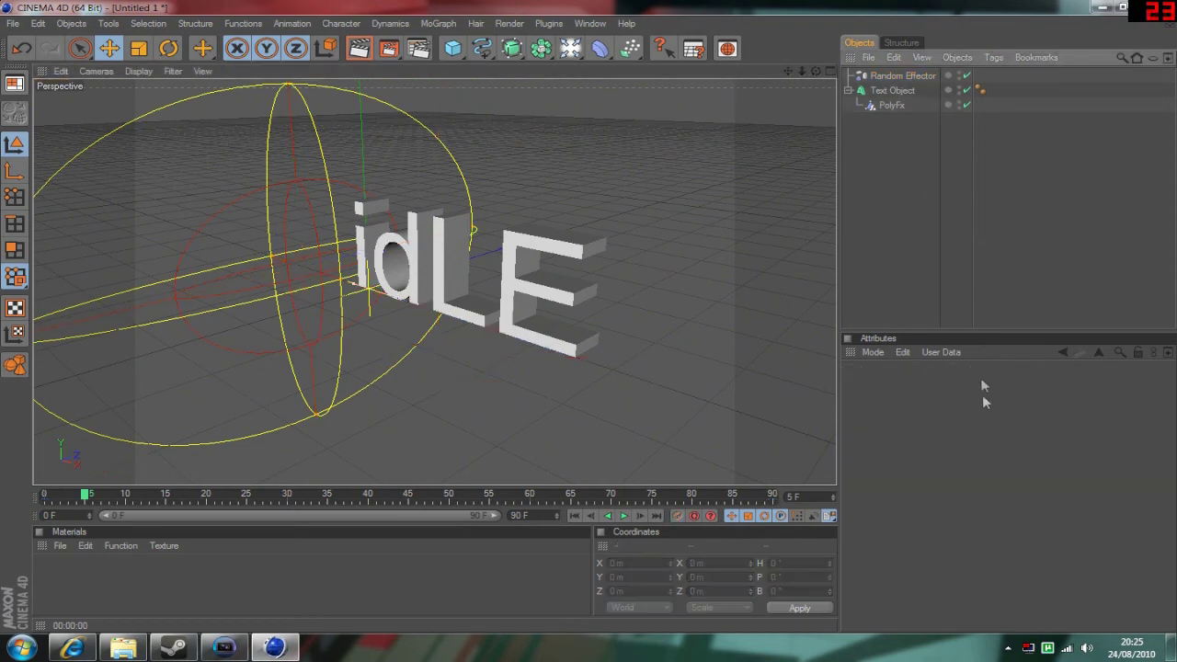
left_click(897, 76)
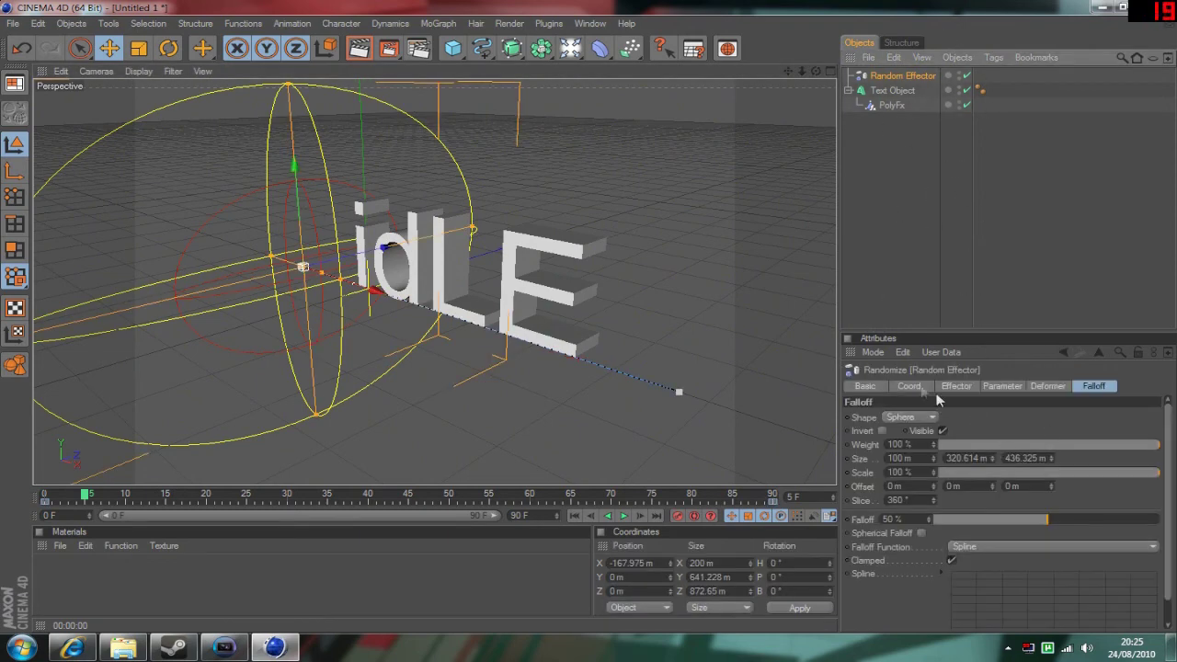
left_click(1002, 385)
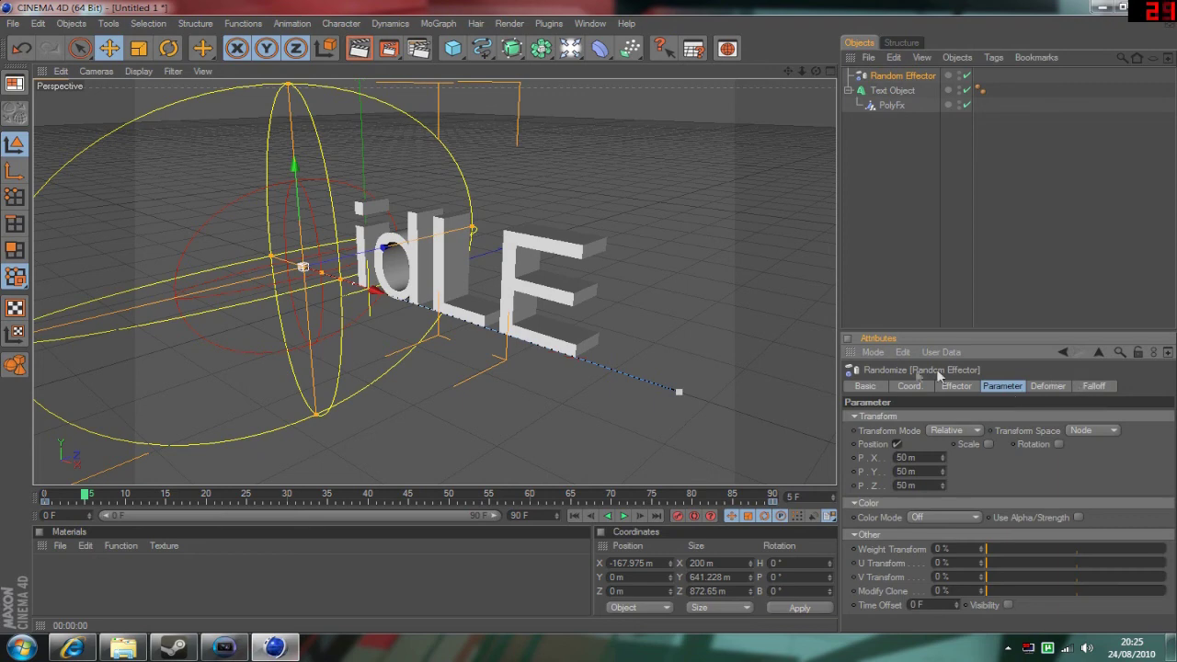
left_click(865, 386)
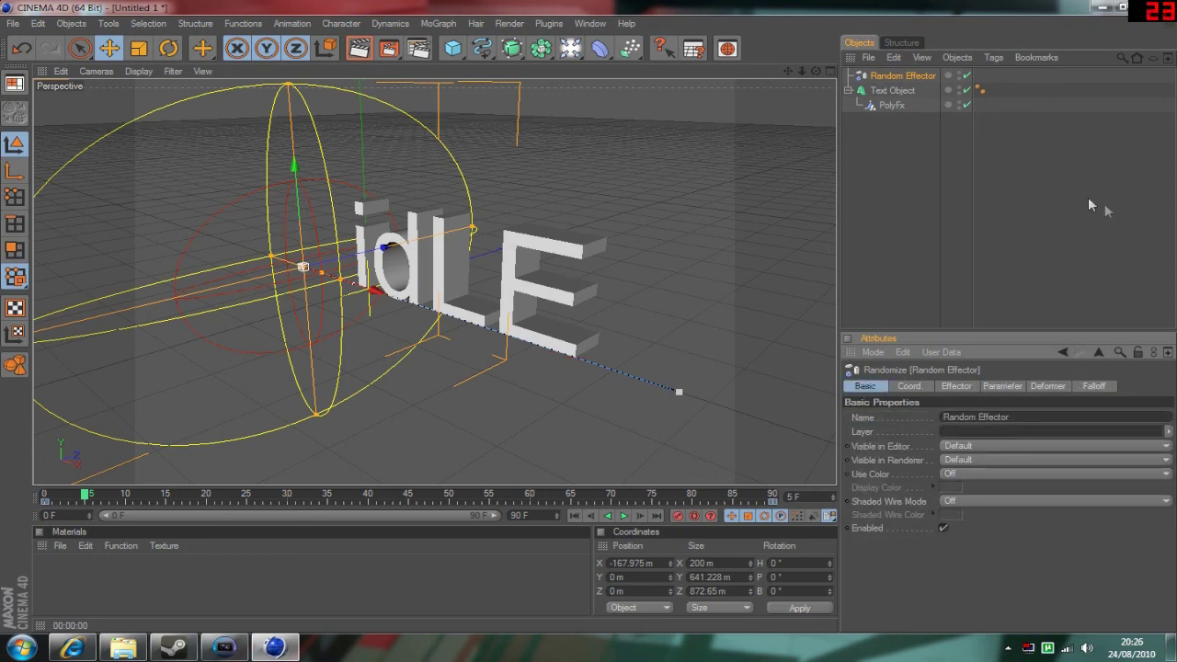